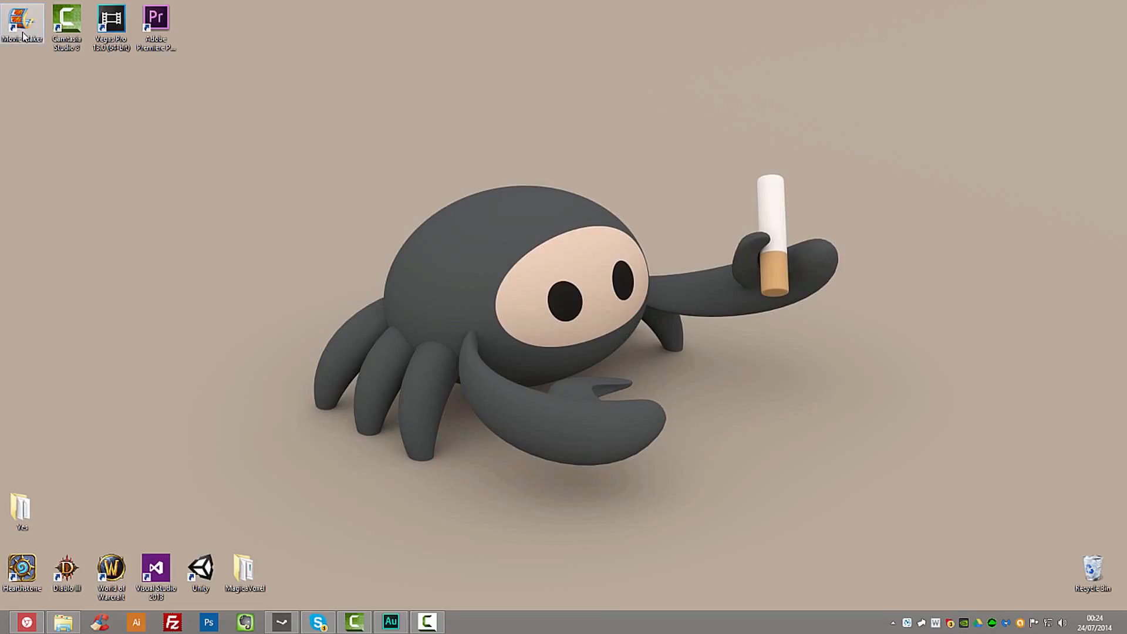
{"action": "left_click_drag", "start_coordinate": [0, 61], "coordinate": [196, 22]}
{"action": "left_click", "coordinate": [1, 107]}
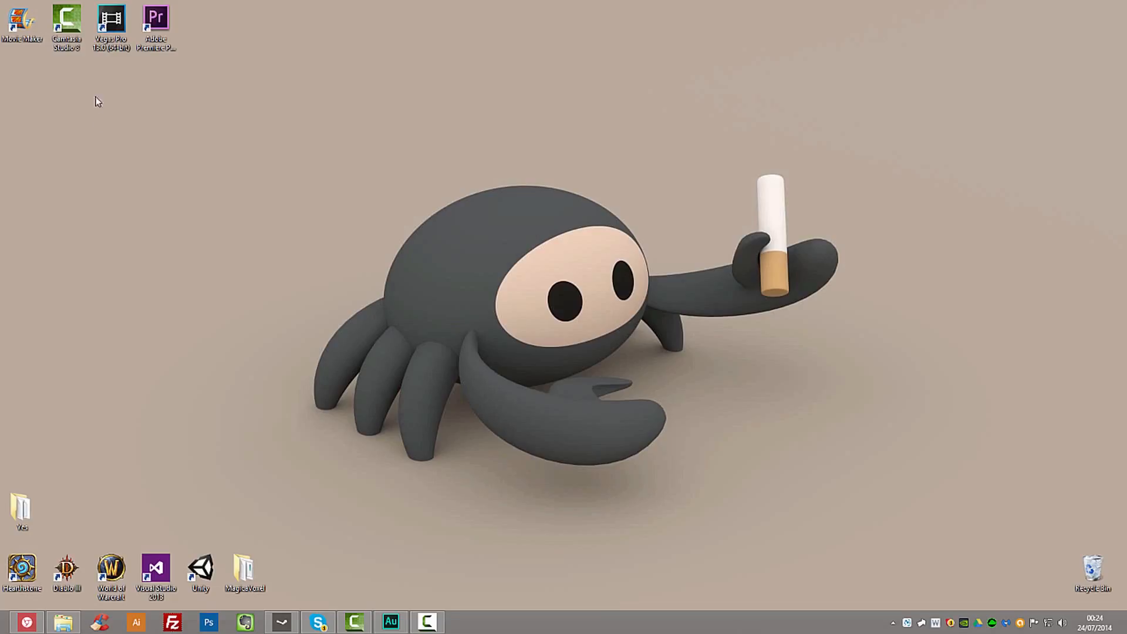
{"action": "left_click", "coordinate": [158, 50]}
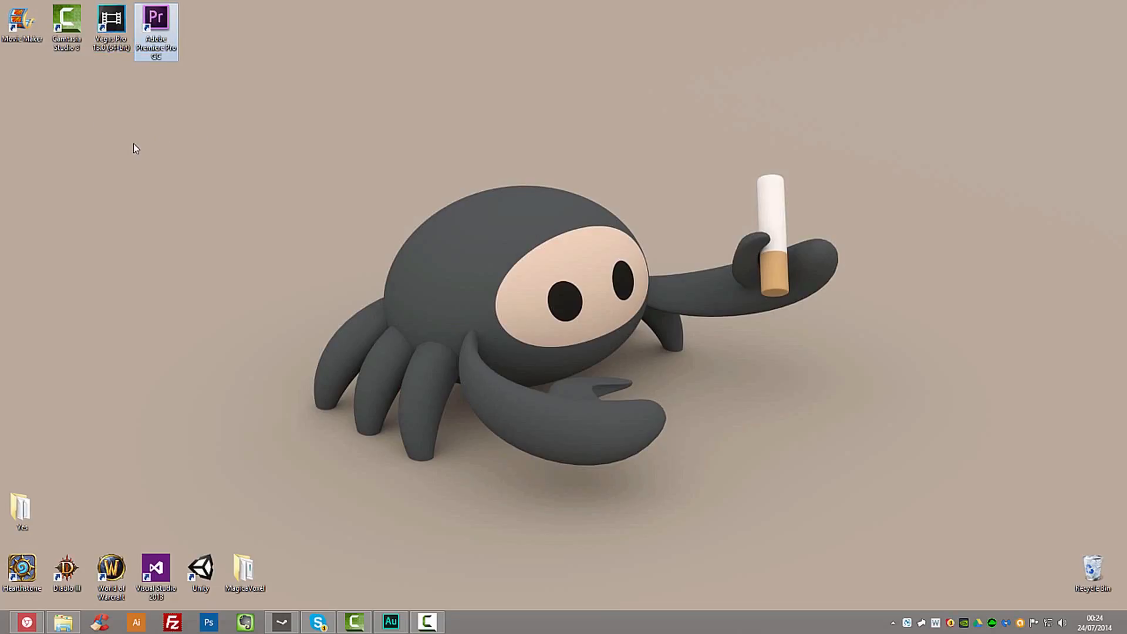
{"action": "left_click", "coordinate": [151, 167]}
{"action": "left_click", "coordinate": [12, 26]}
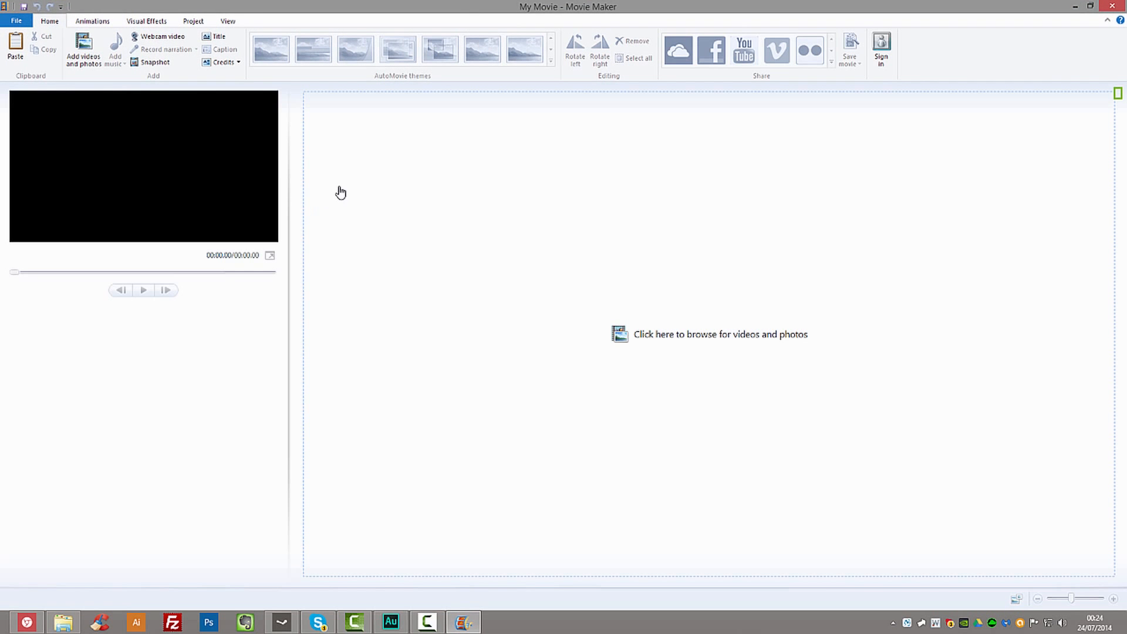
{"action": "left_click", "coordinate": [360, 226]}
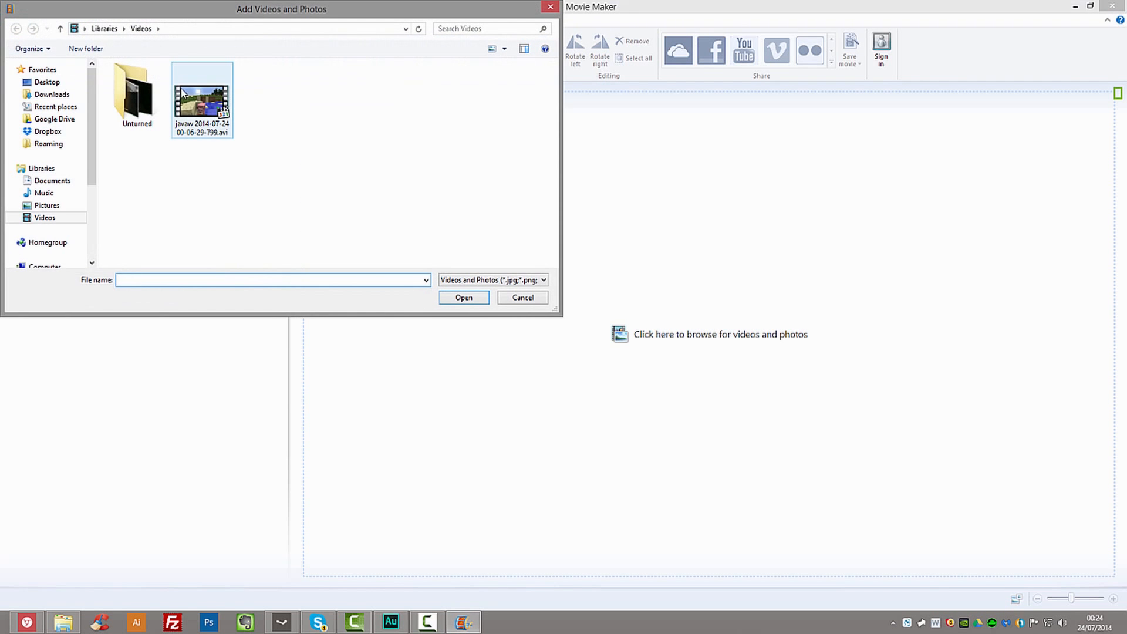
{"action": "left_click", "coordinate": [551, 7]}
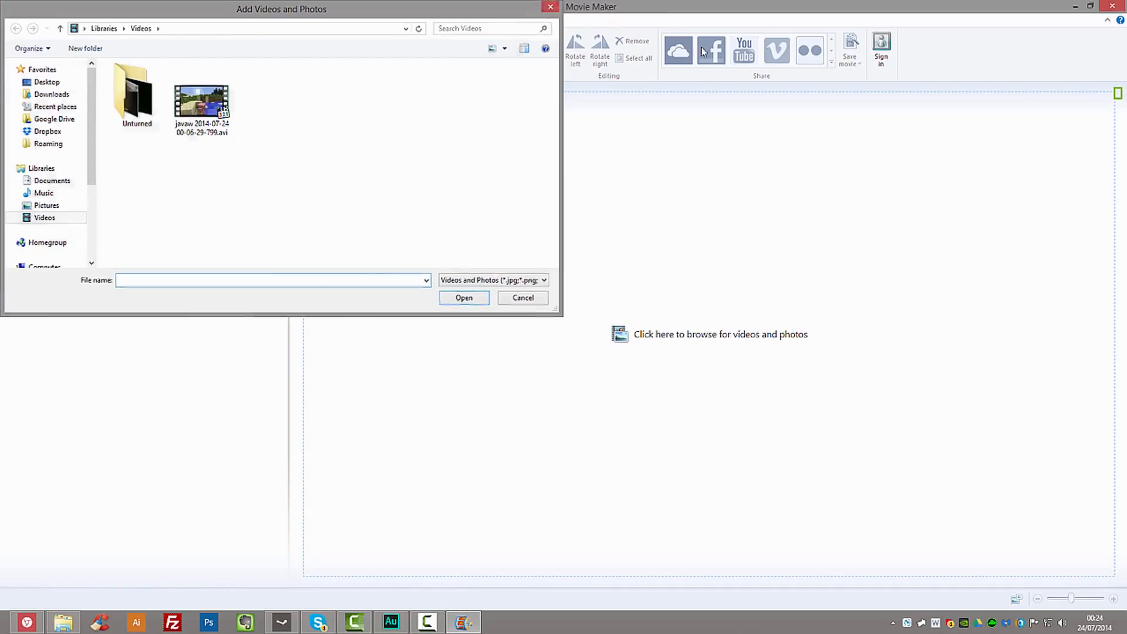
{"action": "left_click_drag", "start_coordinate": [1126, 36], "coordinate": [822, 90]}
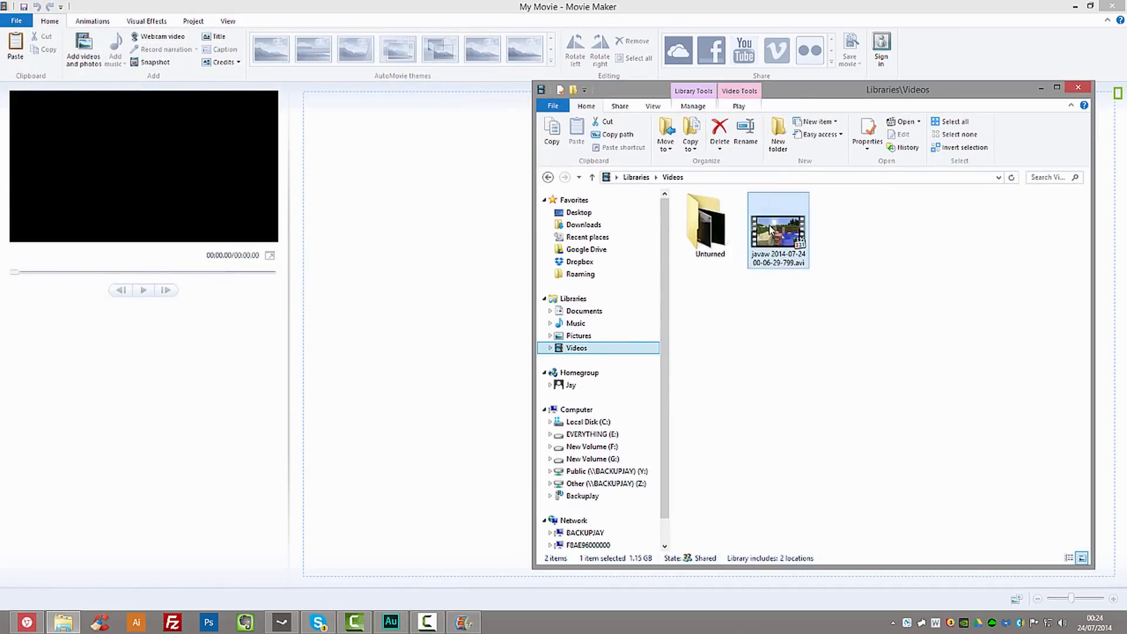
{"action": "left_click_drag", "start_coordinate": [769, 224], "coordinate": [386, 252]}
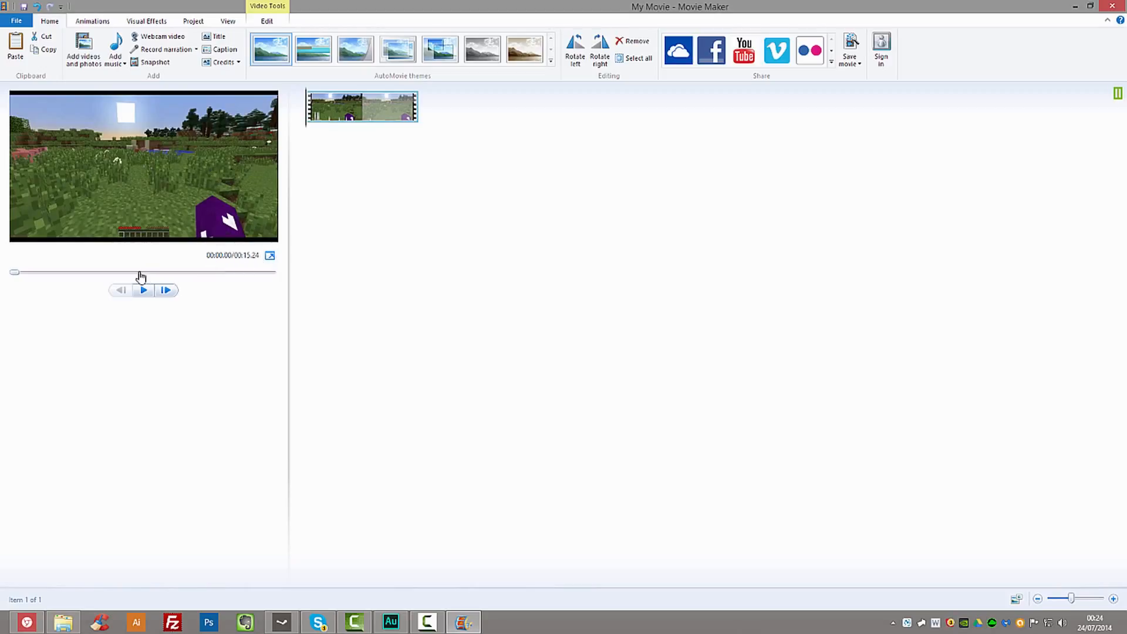
{"action": "left_click_drag", "start_coordinate": [149, 272], "coordinate": [3, 271]}
{"action": "left_click", "coordinate": [17, 23]}
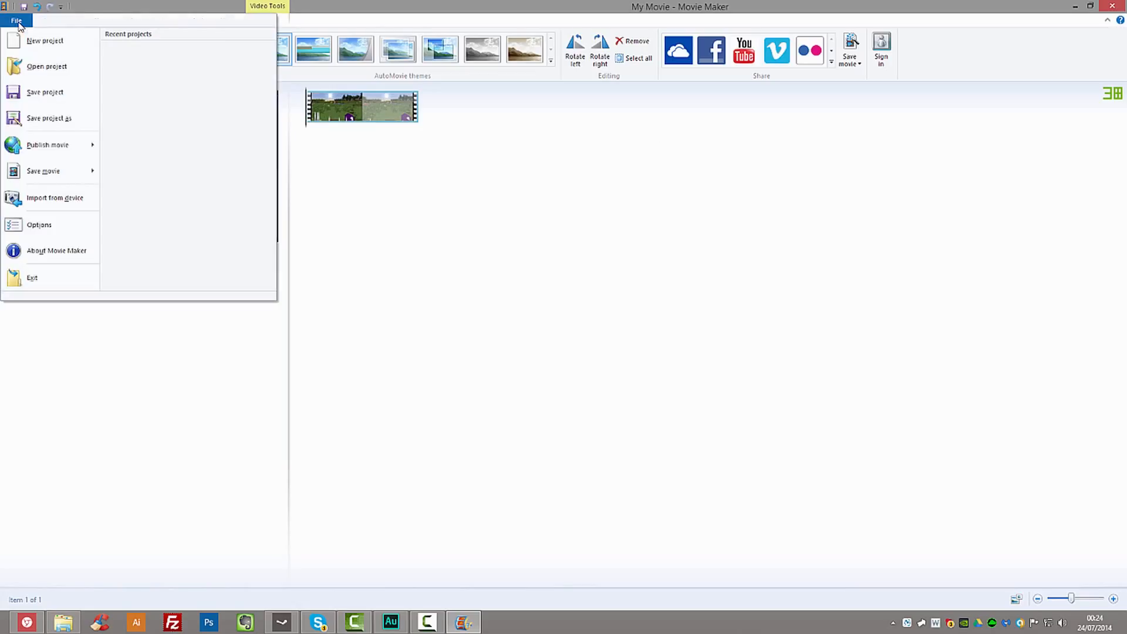
{"action": "left_click", "coordinate": [566, 254]}
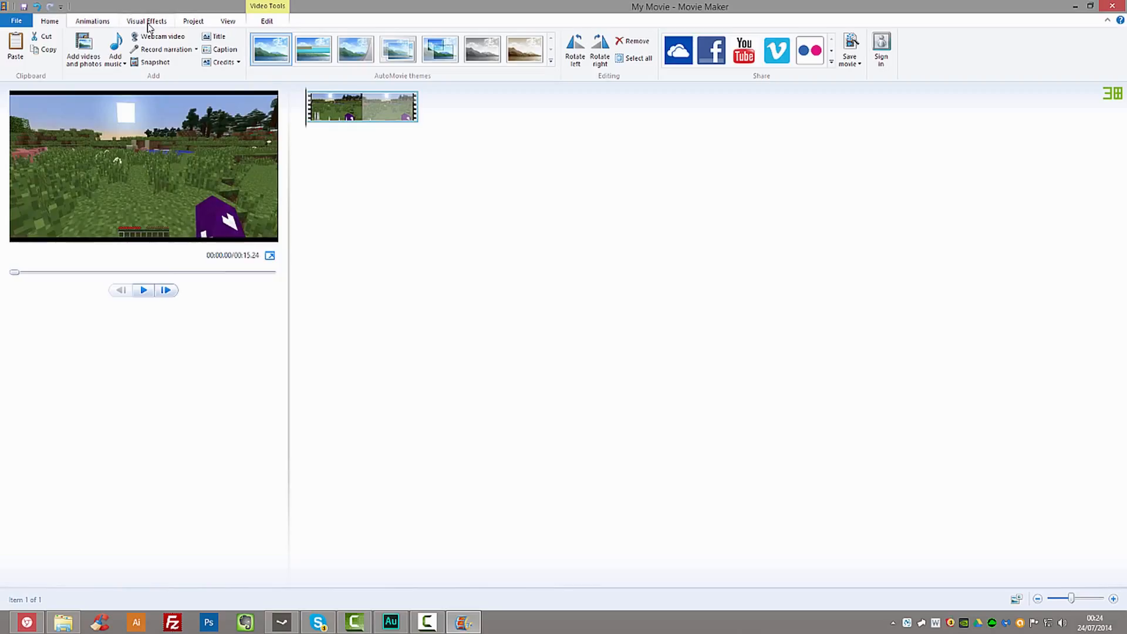
- Try the Standard (4:3) aspect ratio for the project and return it to Widescreen (16:9)
{"action": "left_click", "coordinate": [148, 24]}
{"action": "left_click", "coordinate": [206, 23]}
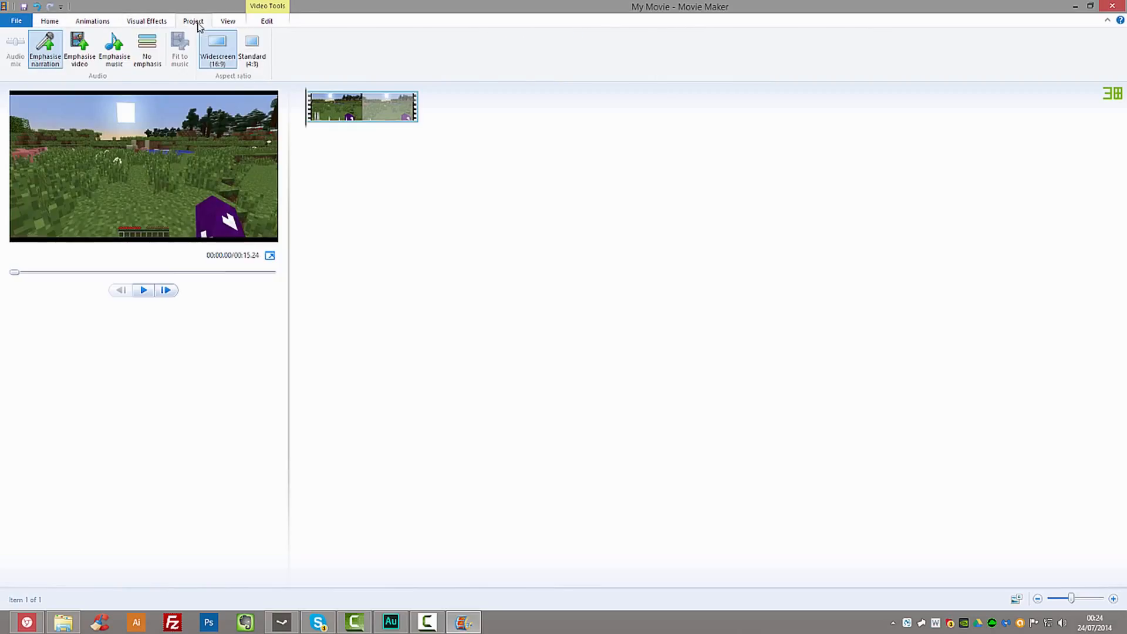
{"action": "left_click", "coordinate": [252, 47]}
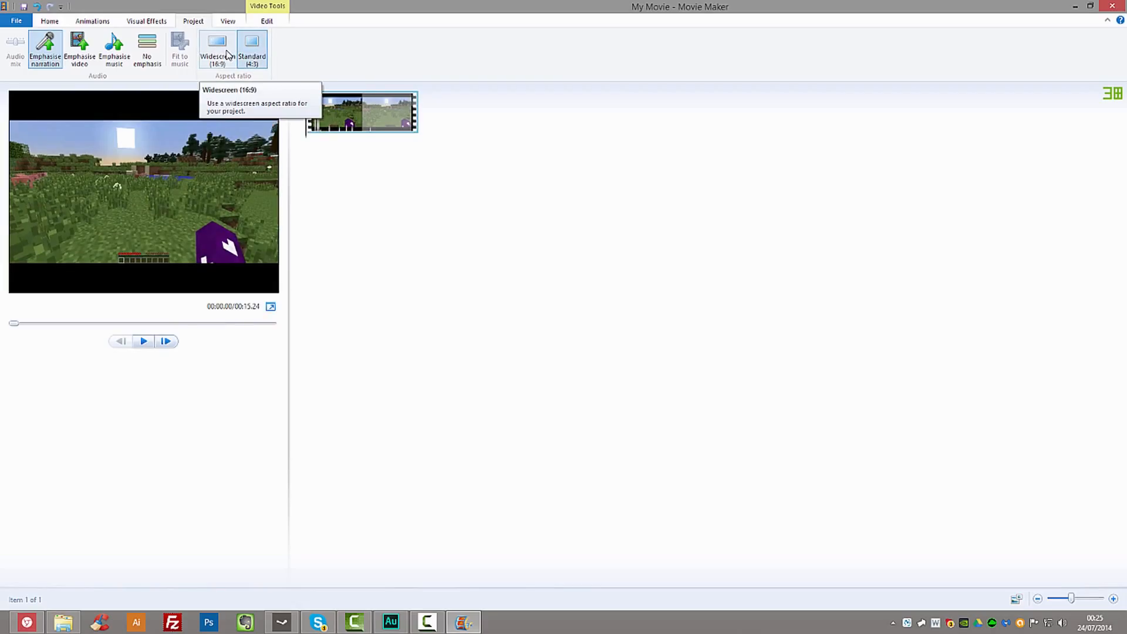
{"action": "left_click", "coordinate": [229, 54]}
- Create a new custom setting for saving movies and name it CoD montage settings
{"action": "left_click", "coordinate": [16, 22]}
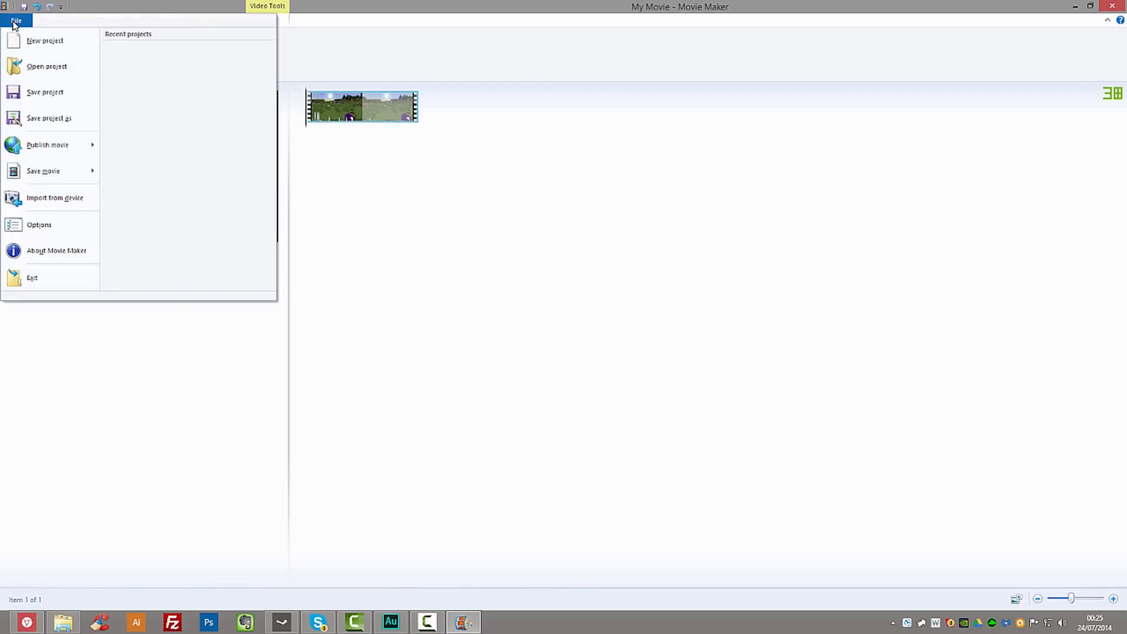
{"action": "mouse_move", "coordinate": [47, 173]}
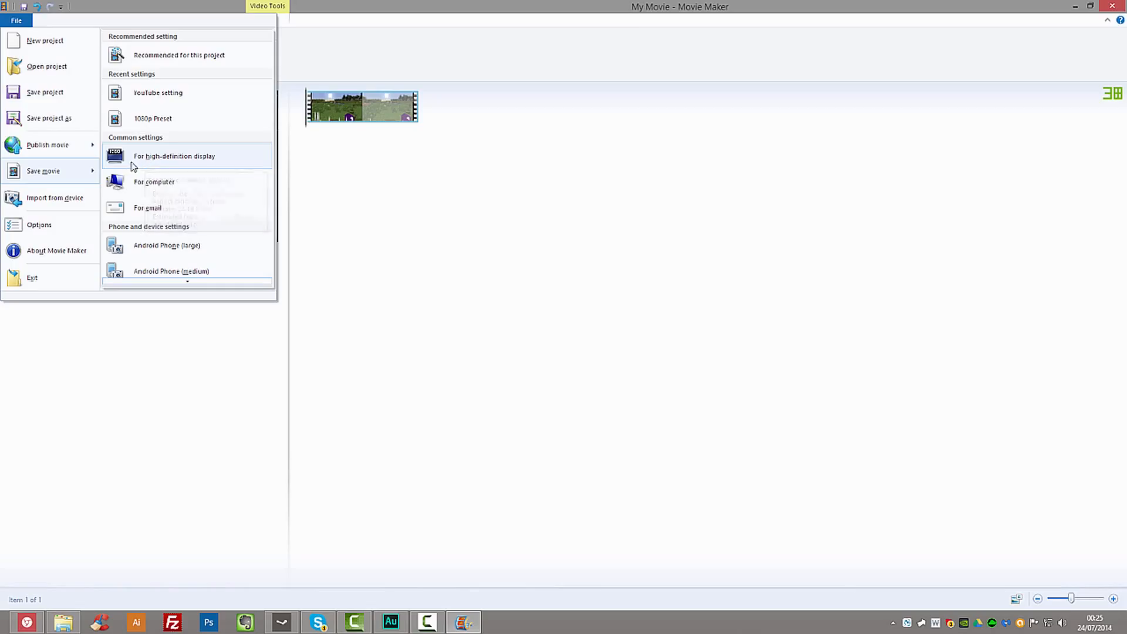
{"action": "scroll", "coordinate": [138, 166], "scroll_direction": "down", "scroll_amount": 5}
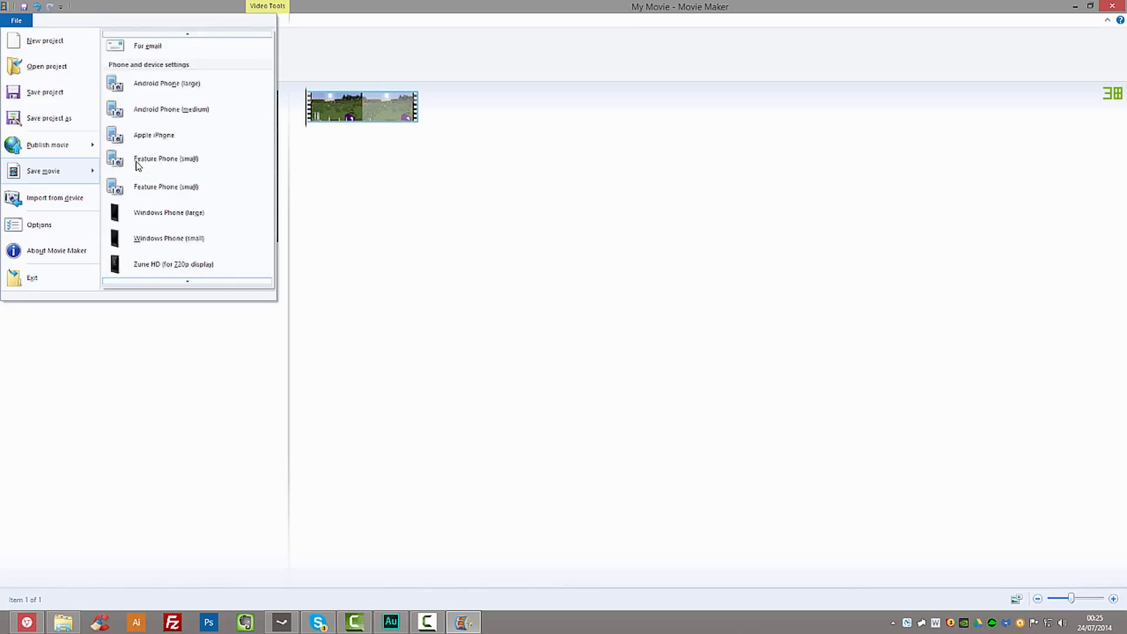
{"action": "scroll", "coordinate": [139, 166], "scroll_direction": "down", "scroll_amount": 2}
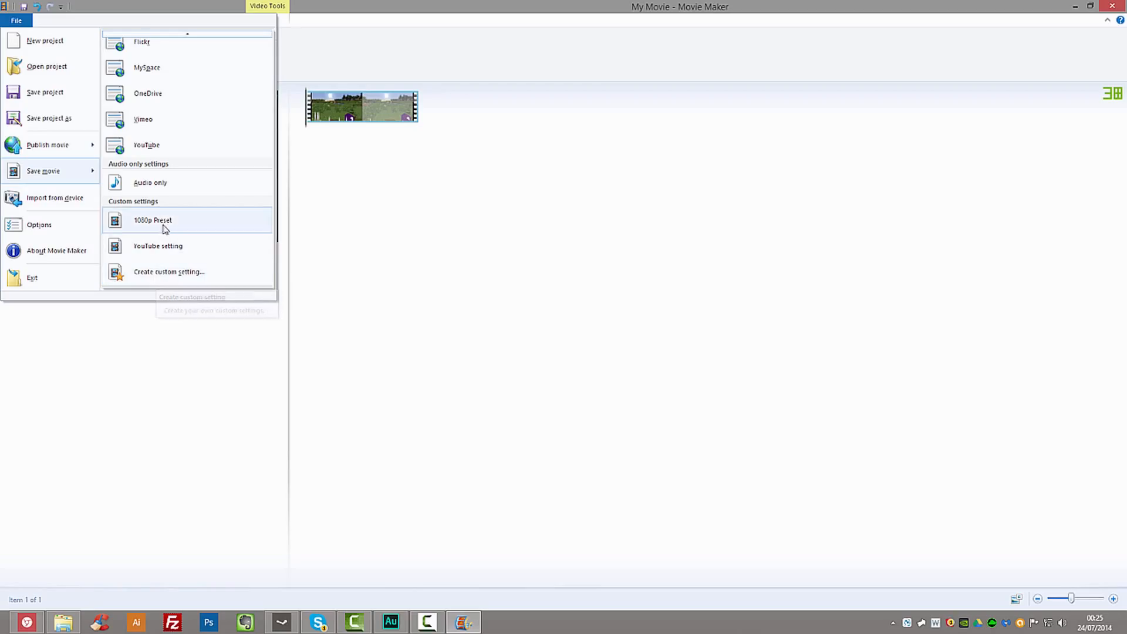
{"action": "left_click", "coordinate": [184, 273]}
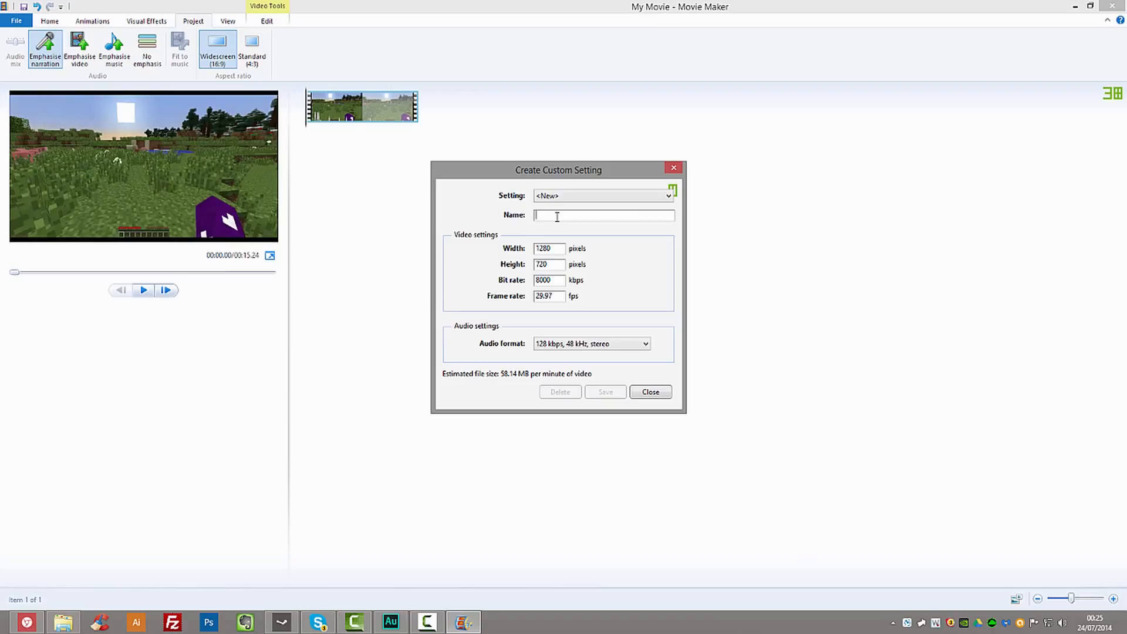
{"action": "type", "text": "CoD montage settings"}
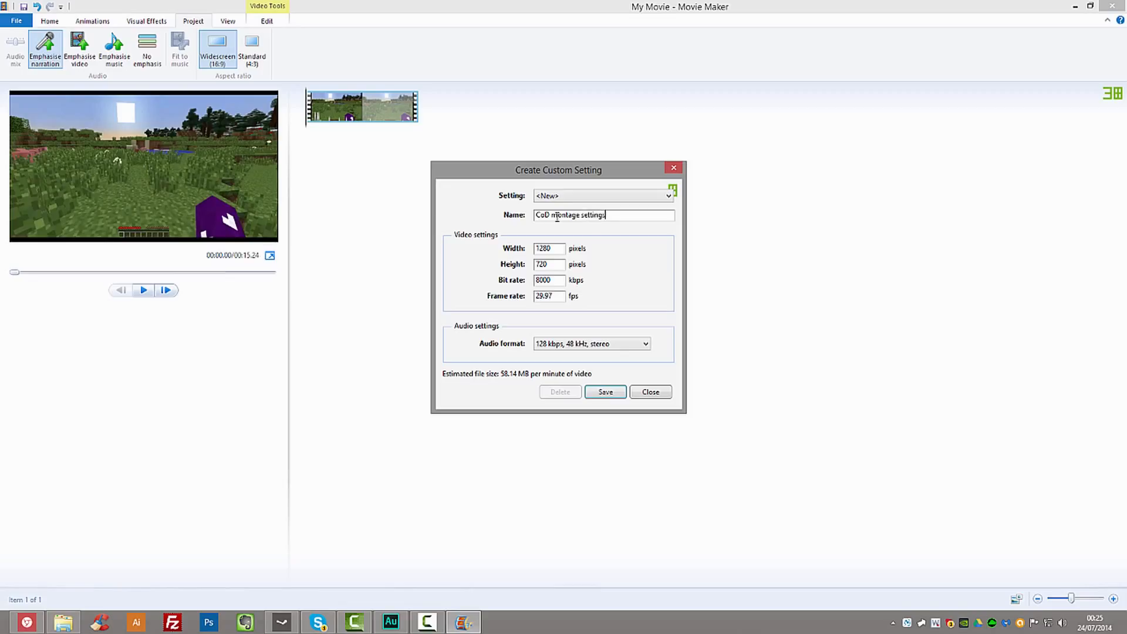
- Set the custom setting's video width to 1920 pixels and height to 1080 pixels
{"action": "left_click", "coordinate": [555, 247]}
{"action": "double_click", "coordinate": [531, 248]}
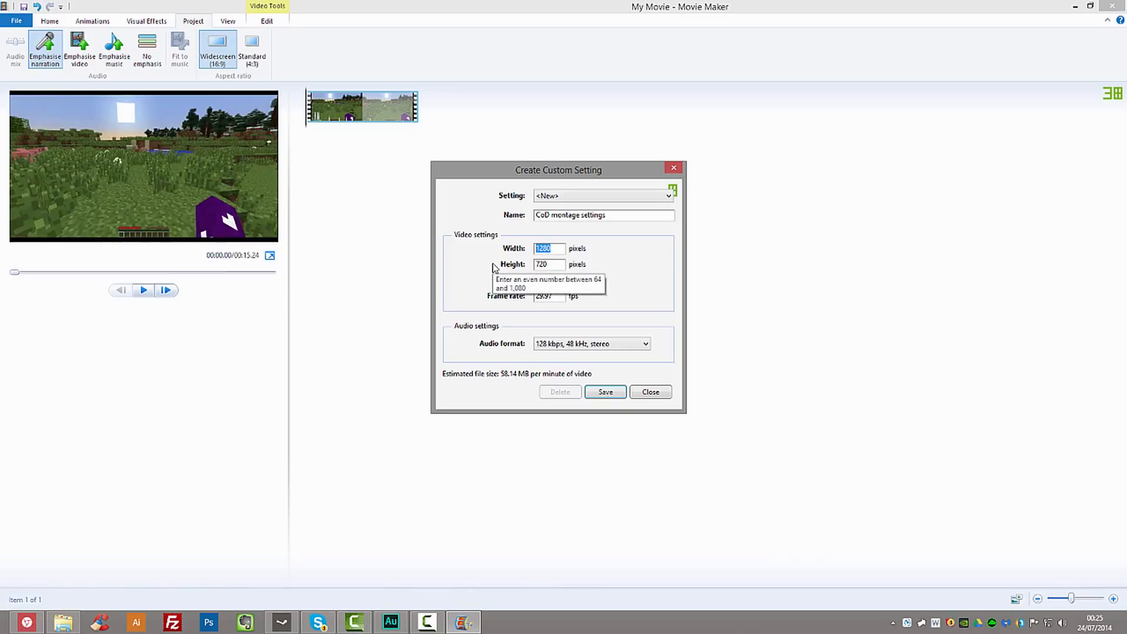
{"action": "type", "text": "1920"}
{"action": "key", "text": "Tab"}
{"action": "type", "text": "1080"}
{"action": "key", "text": "Tab"}
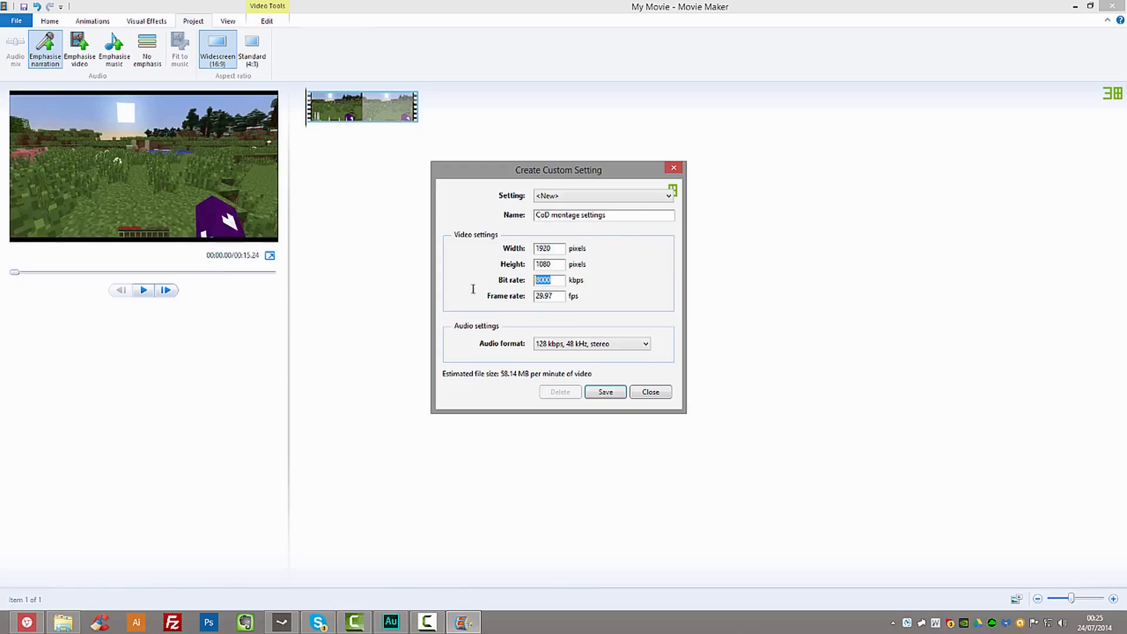
- Set the custom setting's bit rate to 55000 kbps and frame rate to 30 fps
{"action": "left_click_drag", "start_coordinate": [543, 169], "coordinate": [449, 158]}
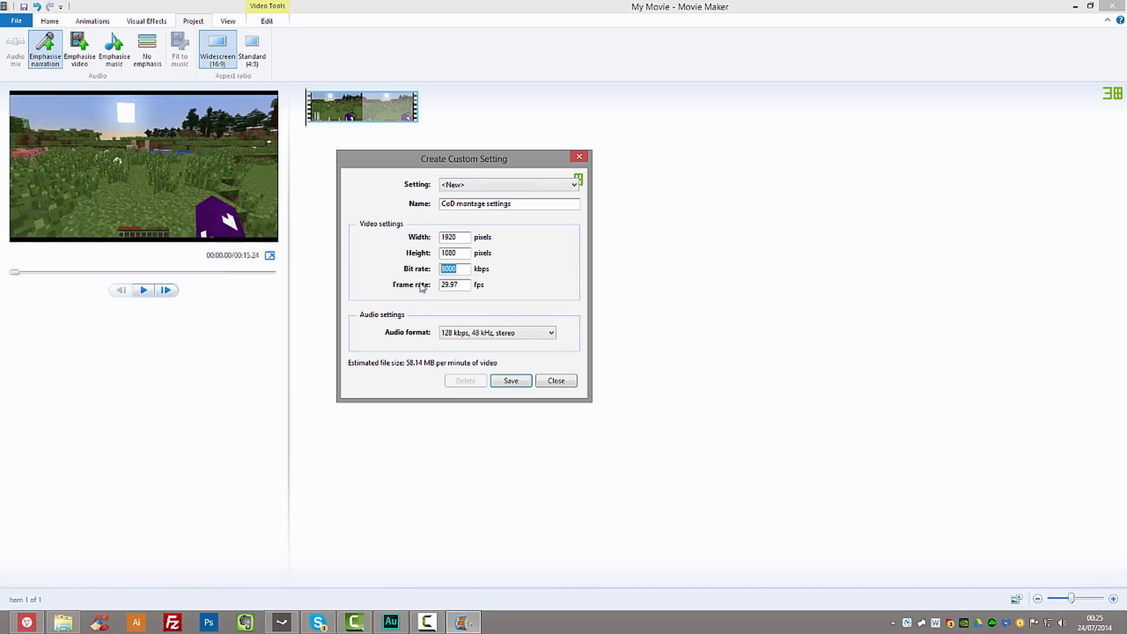
{"action": "mouse_move", "coordinate": [421, 288]}
{"action": "type", "text": "55000"}
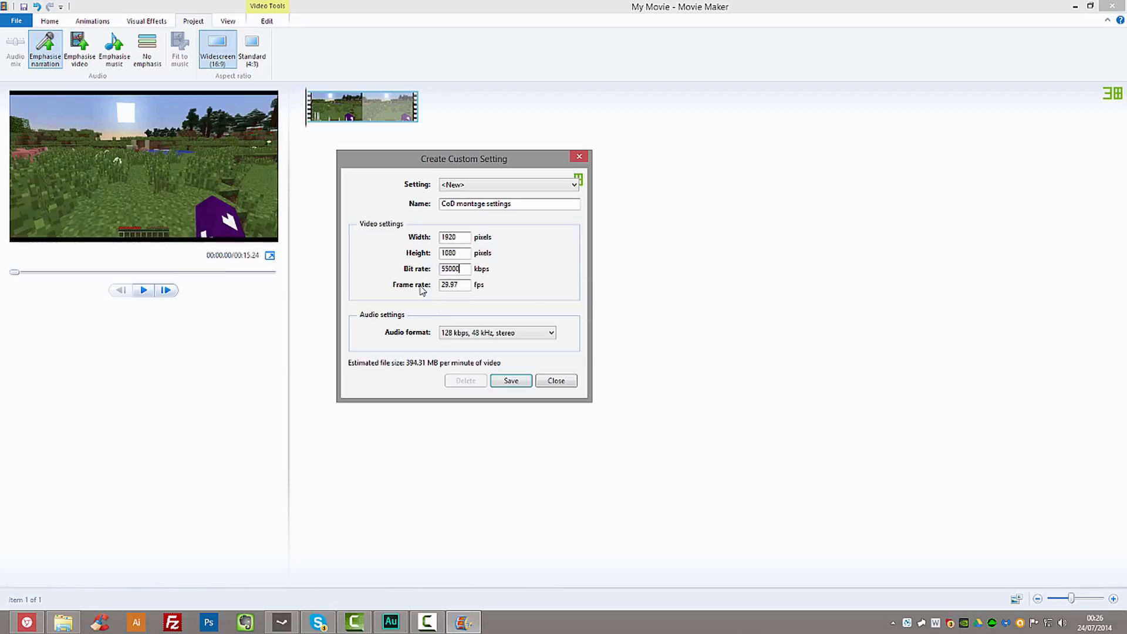
{"action": "double_click", "coordinate": [460, 286]}
{"action": "left_click", "coordinate": [461, 285]}
{"action": "left_click_drag", "start_coordinate": [461, 285], "coordinate": [392, 282]}
{"action": "left_click", "coordinate": [461, 285]}
{"action": "type", "text": "30"}
- Set the audio format to 192 kbps, 48 kHz, stereo and save the custom setting as CoD montage settings.wlvs
{"action": "left_click", "coordinate": [489, 333]}
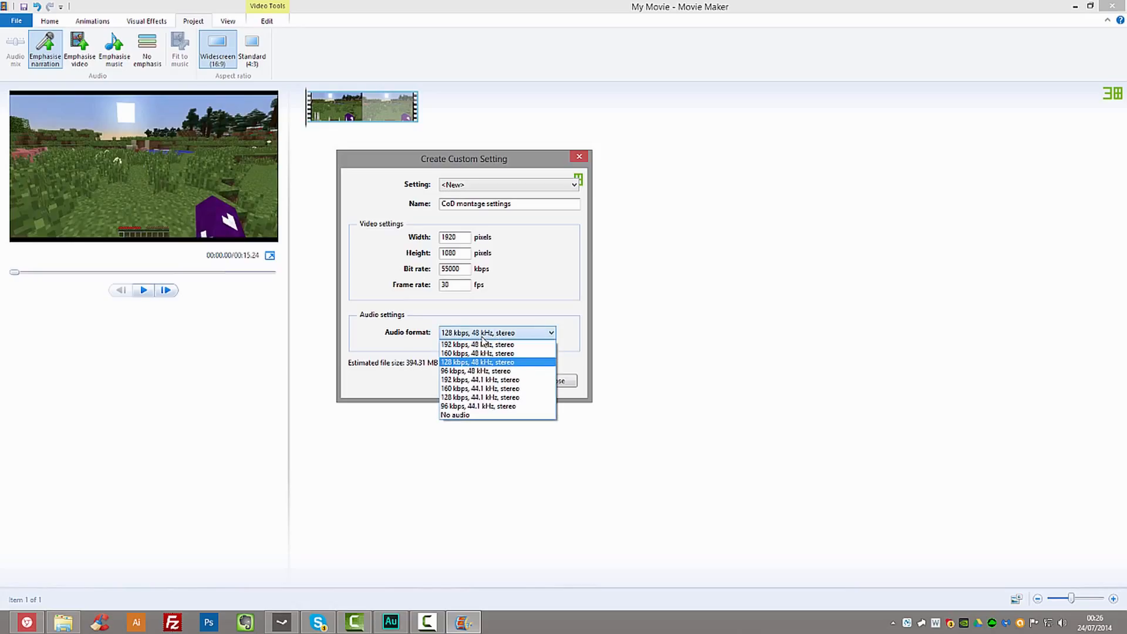
{"action": "left_click", "coordinate": [482, 345]}
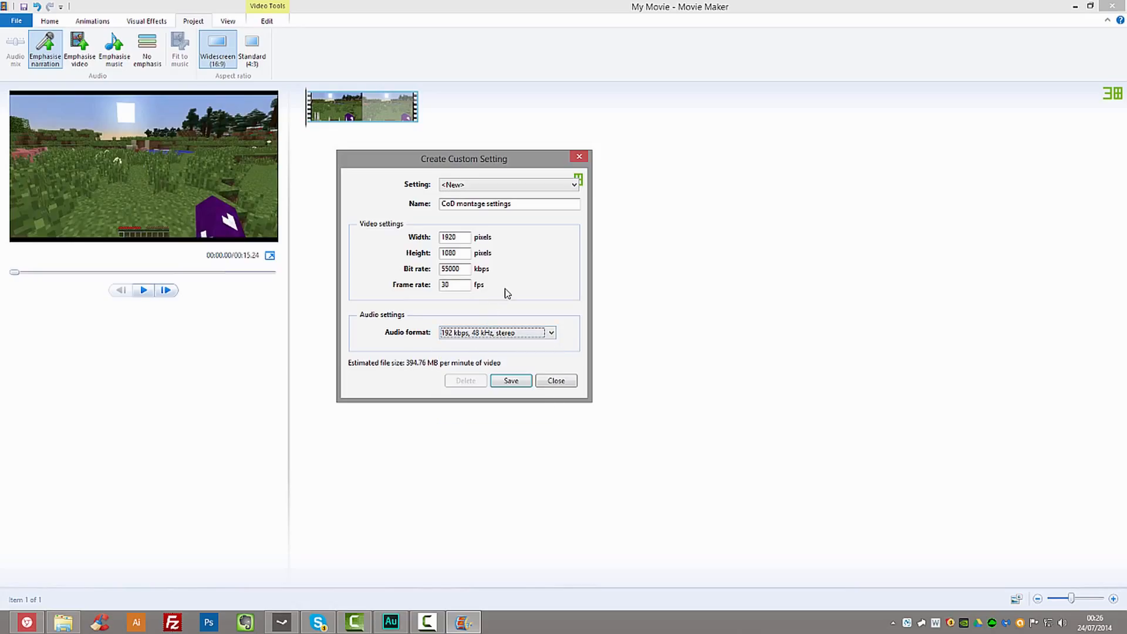
{"action": "left_click_drag", "start_coordinate": [465, 165], "coordinate": [374, 123]}
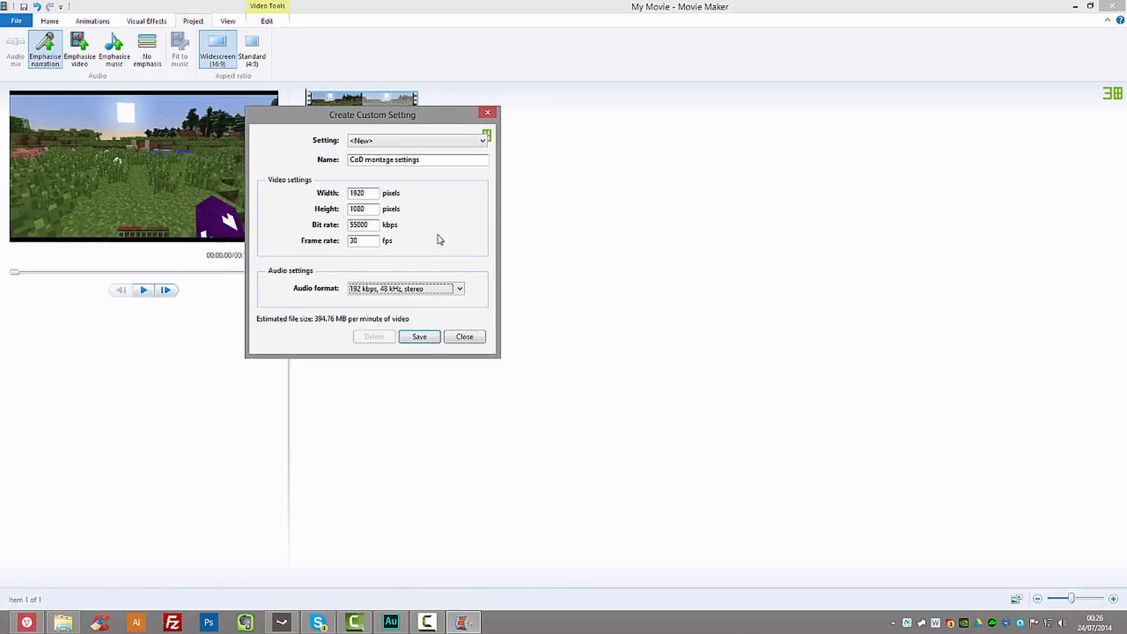
{"action": "left_click", "coordinate": [420, 337]}
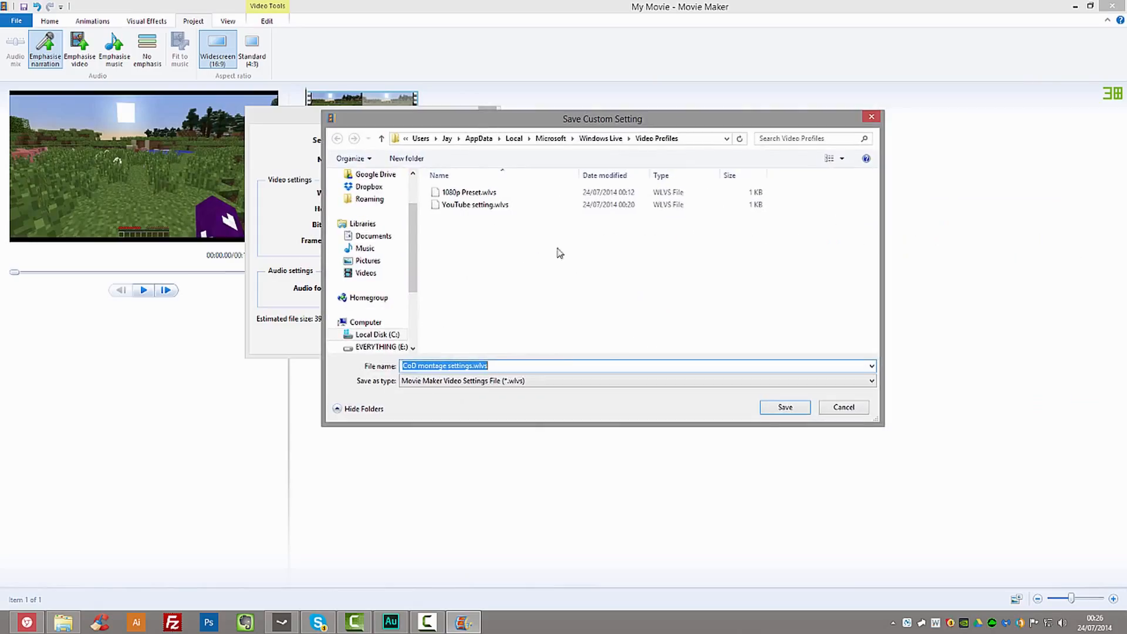
{"action": "left_click", "coordinate": [509, 247]}
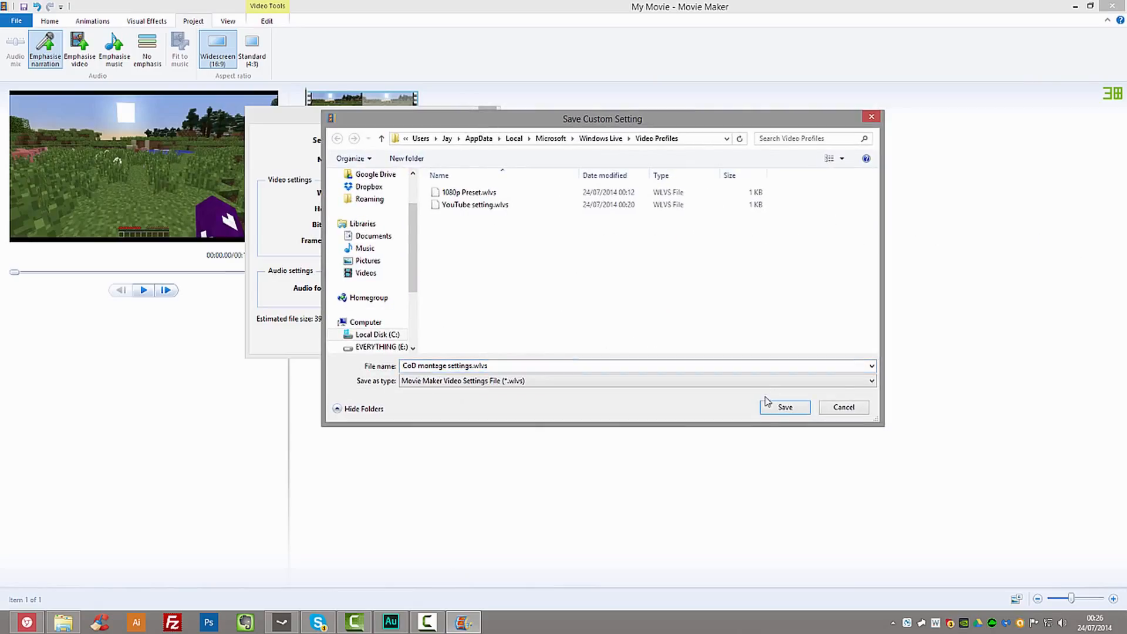
{"action": "left_click", "coordinate": [785, 407]}
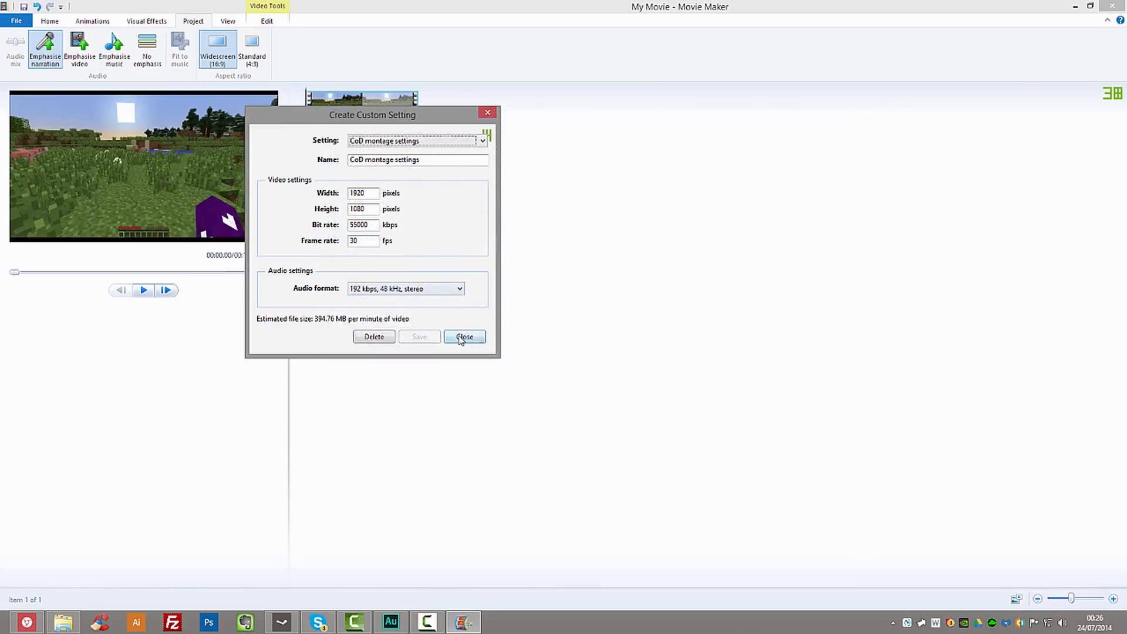
{"action": "left_click", "coordinate": [464, 337]}
- Save the movie to the Desktop as My Movie.mp4 using CoD montage settings and open its containing folder
{"action": "left_click", "coordinate": [17, 20]}
{"action": "mouse_move", "coordinate": [63, 156]}
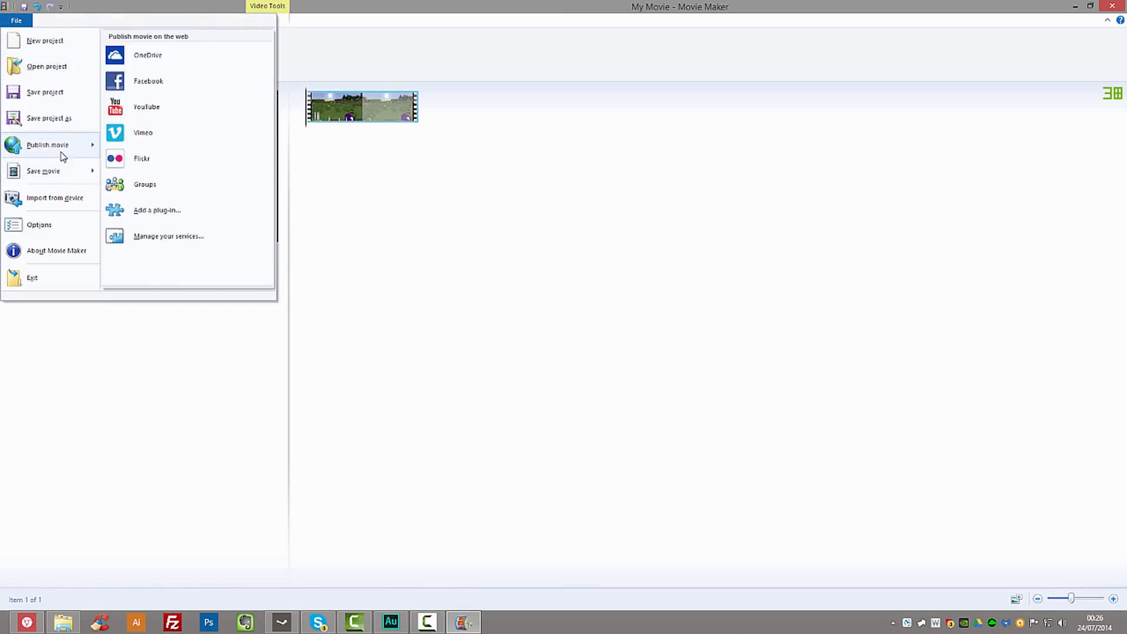
{"action": "mouse_move", "coordinate": [47, 173]}
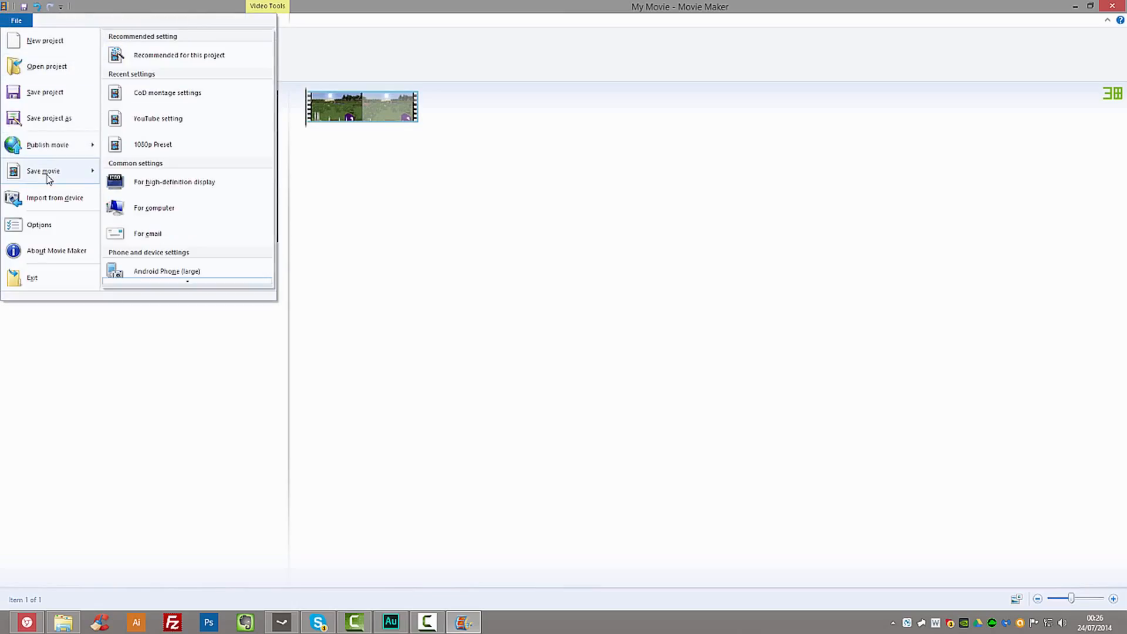
{"action": "left_click", "coordinate": [208, 94]}
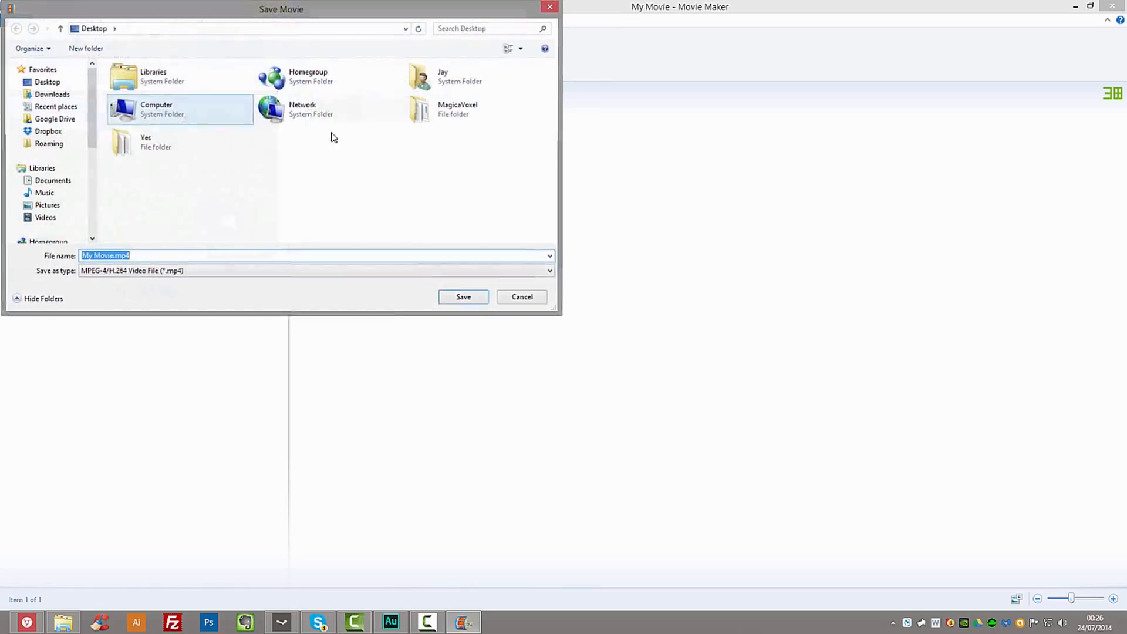
{"action": "left_click", "coordinate": [464, 297]}
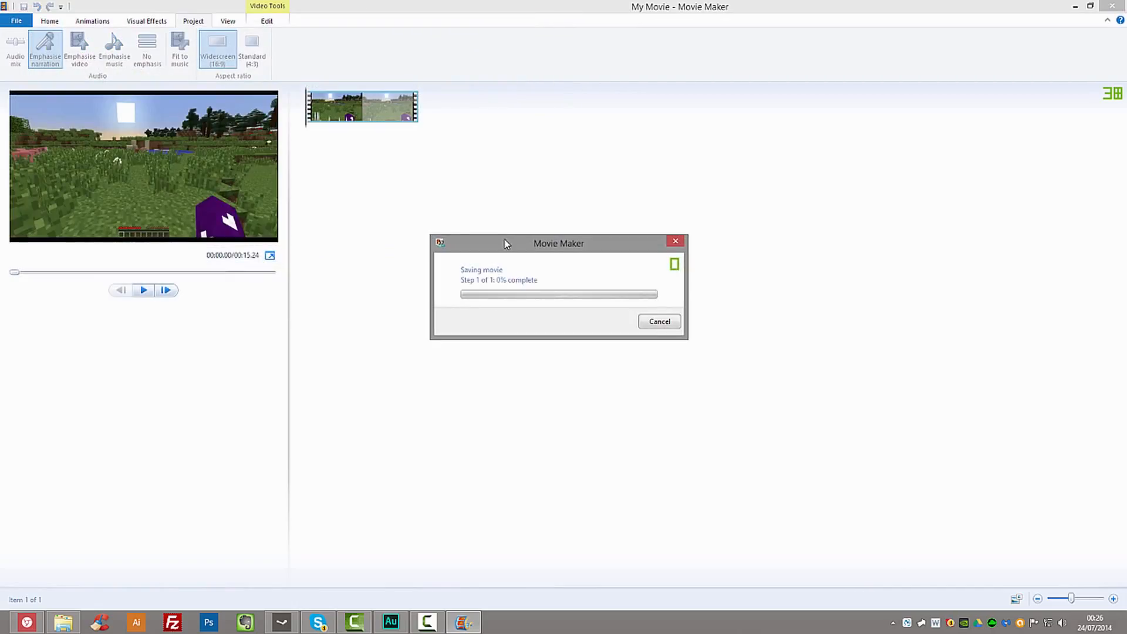
{"action": "left_click_drag", "start_coordinate": [508, 253], "coordinate": [211, 167]}
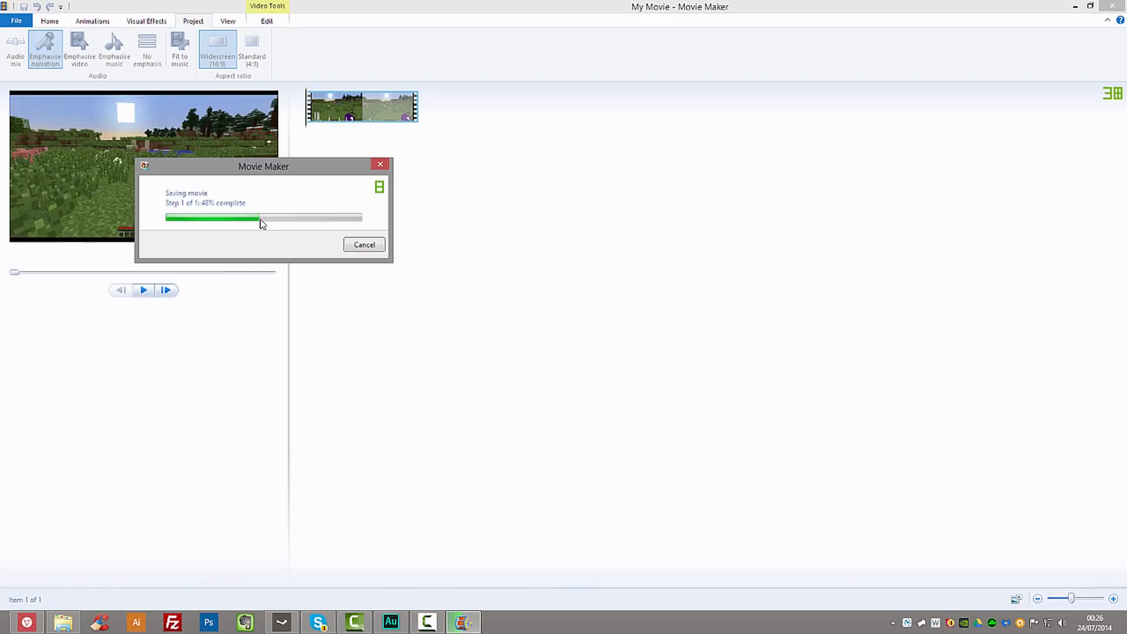
{"action": "left_click_drag", "start_coordinate": [289, 171], "coordinate": [332, 234]}
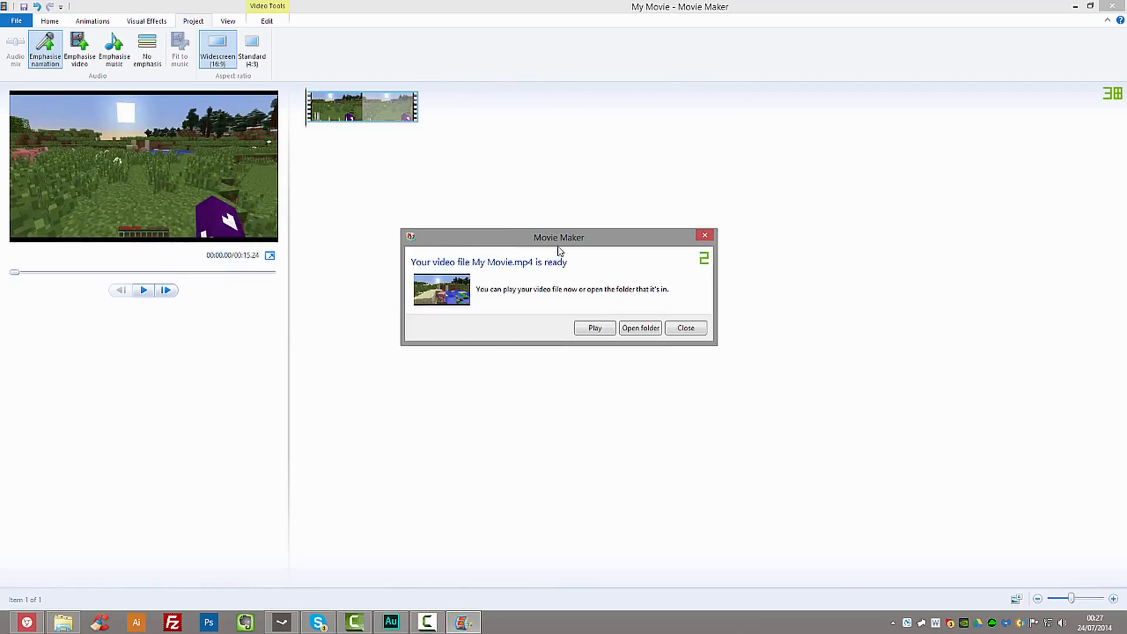
{"action": "left_click_drag", "start_coordinate": [559, 232], "coordinate": [264, 112]}
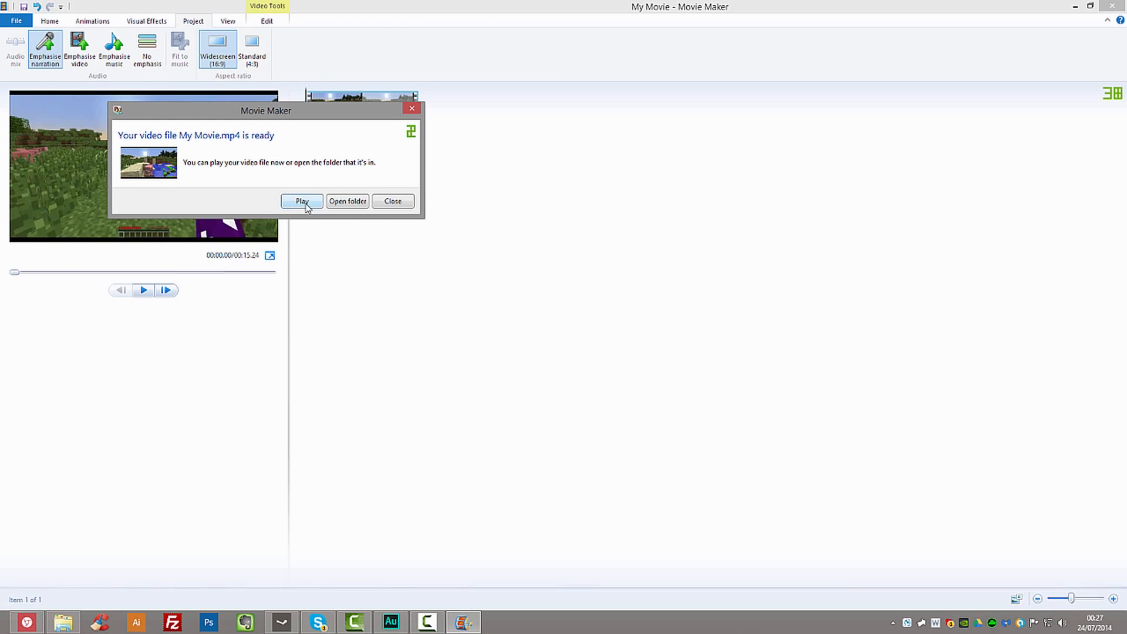
{"action": "left_click", "coordinate": [347, 202]}
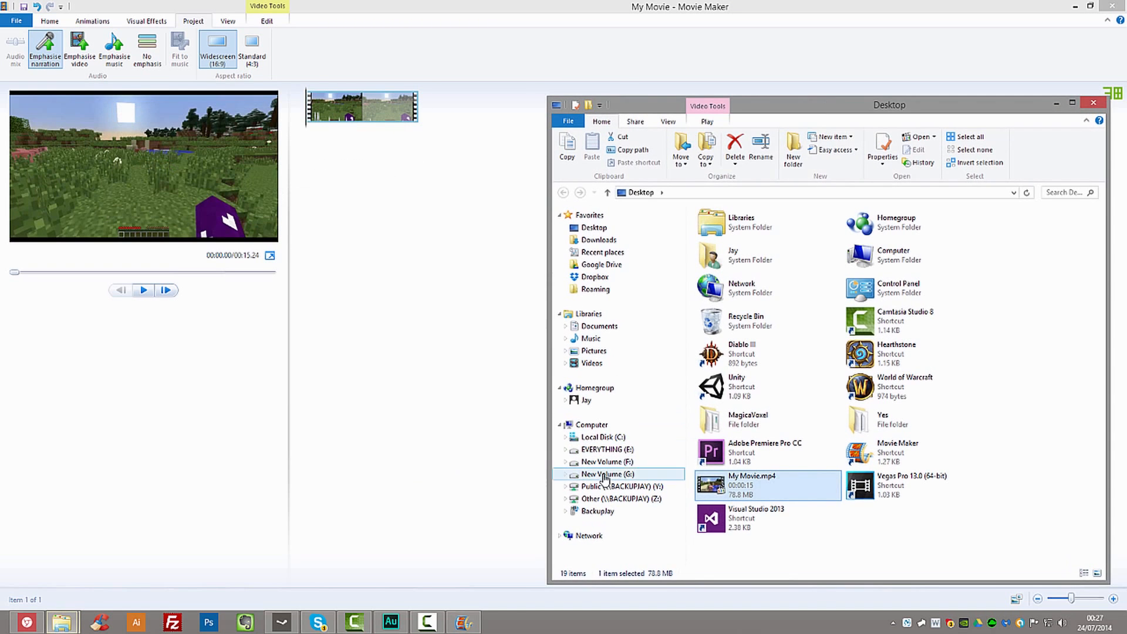
- Open the exported My Movie.mp4 from the Desktop folder and inspect its picture quality in full screen
{"action": "double_click", "coordinate": [730, 489]}
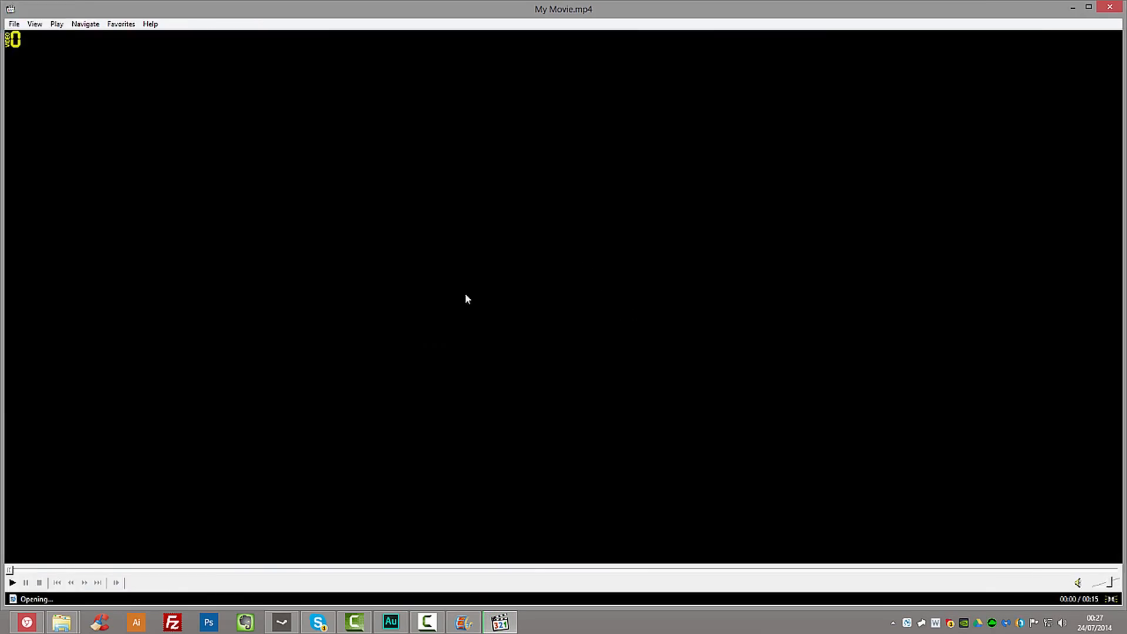
{"action": "left_click", "coordinate": [480, 376]}
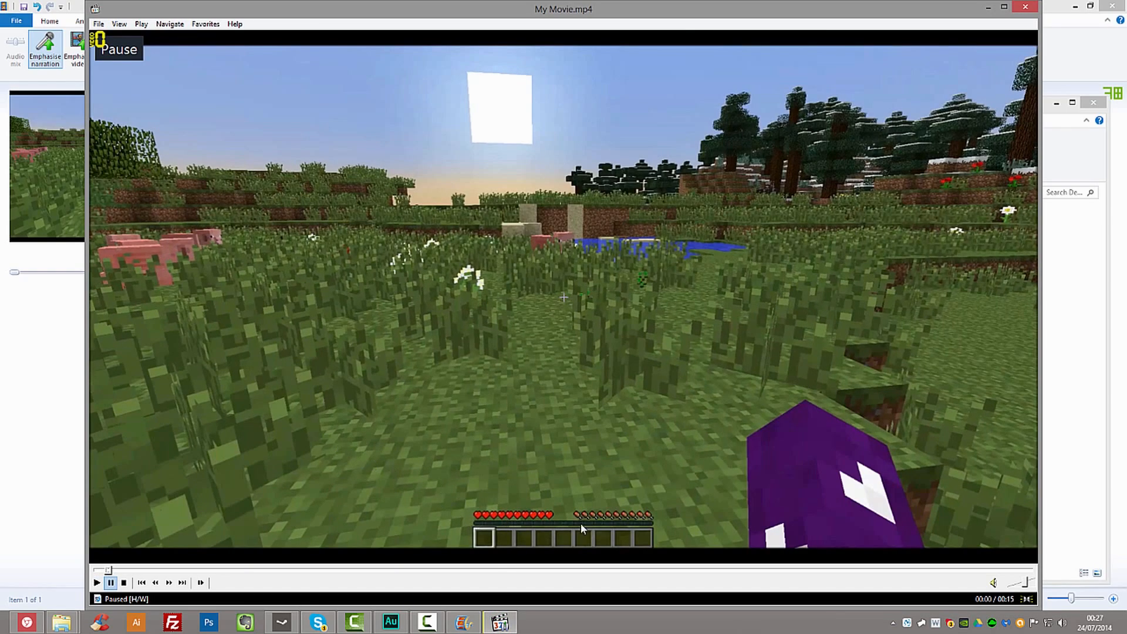
{"action": "double_click", "coordinate": [529, 339]}
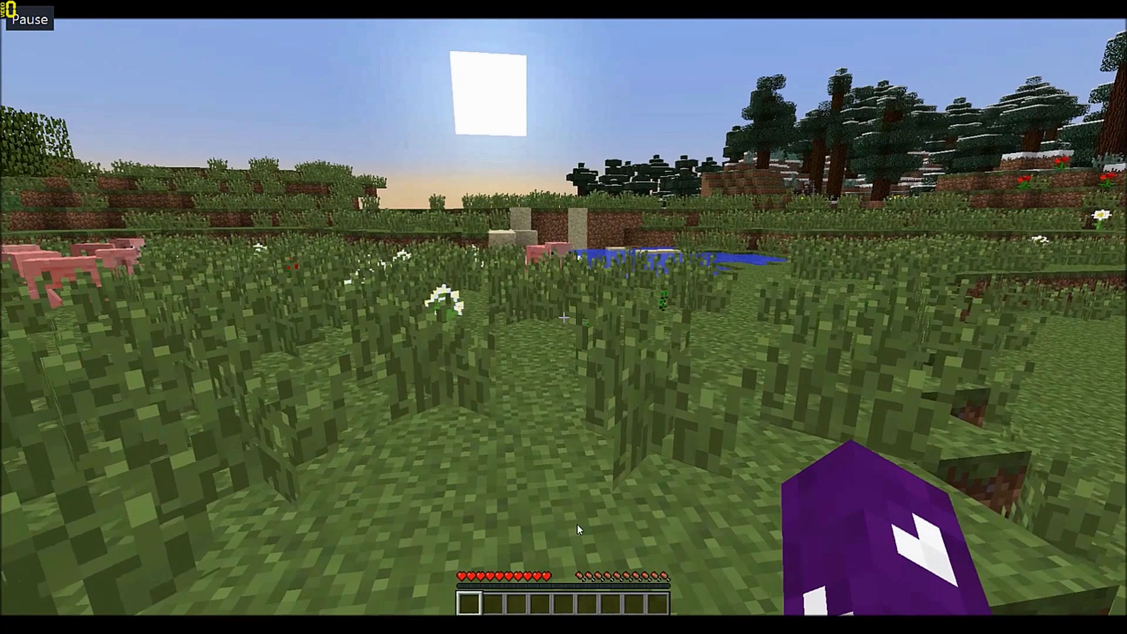
{"action": "left_click", "coordinate": [474, 424]}
{"action": "double_click", "coordinate": [474, 424]}
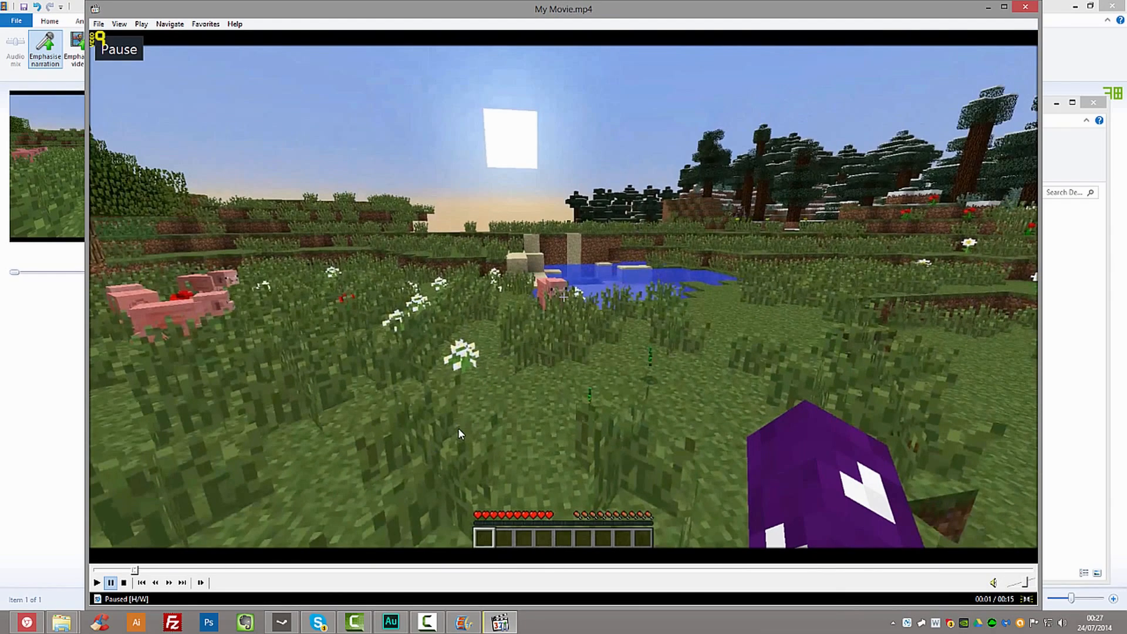
- Skim forward through the exported video to check its quality, and close the player and the Desktop folder window
{"action": "left_click_drag", "start_coordinate": [344, 570], "coordinate": [822, 577]}
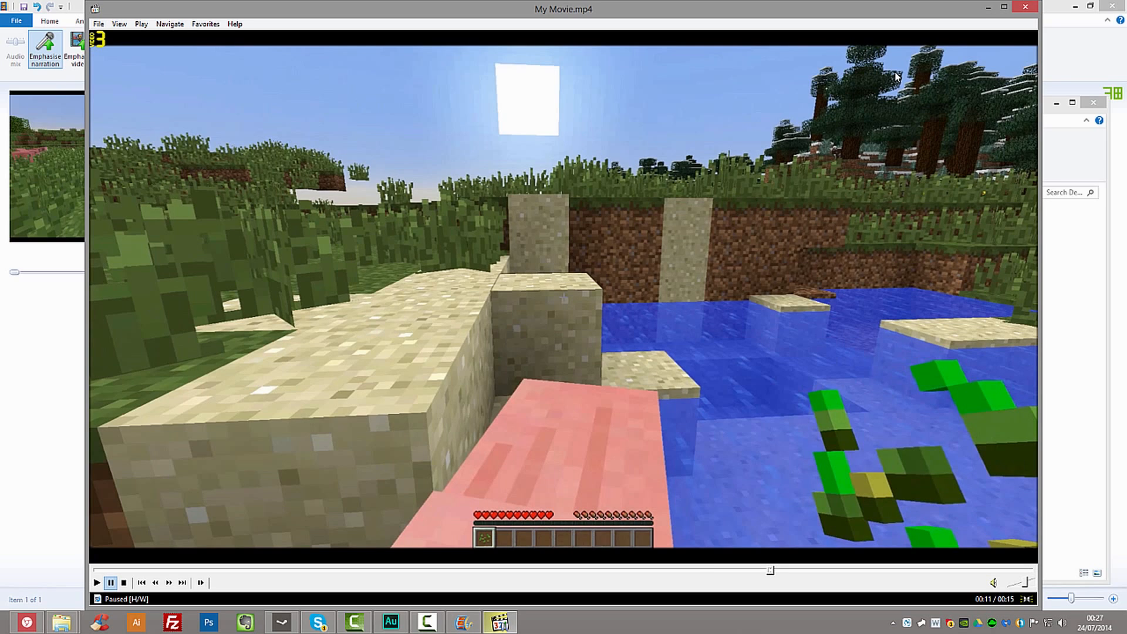
{"action": "left_click", "coordinate": [1032, 12]}
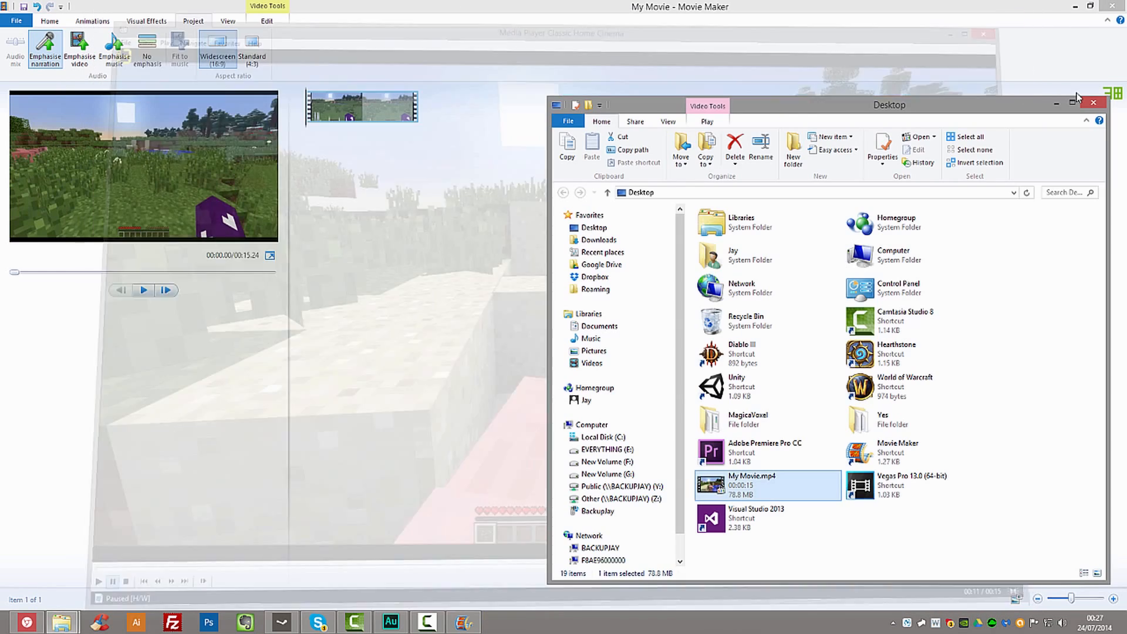
{"action": "left_click", "coordinate": [1093, 104]}
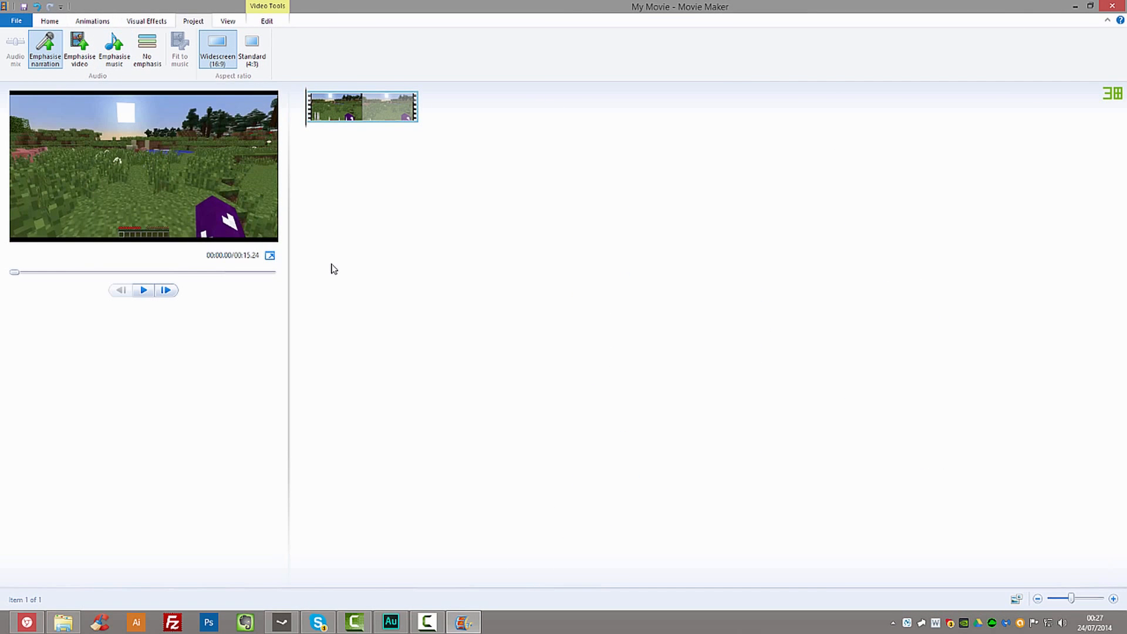